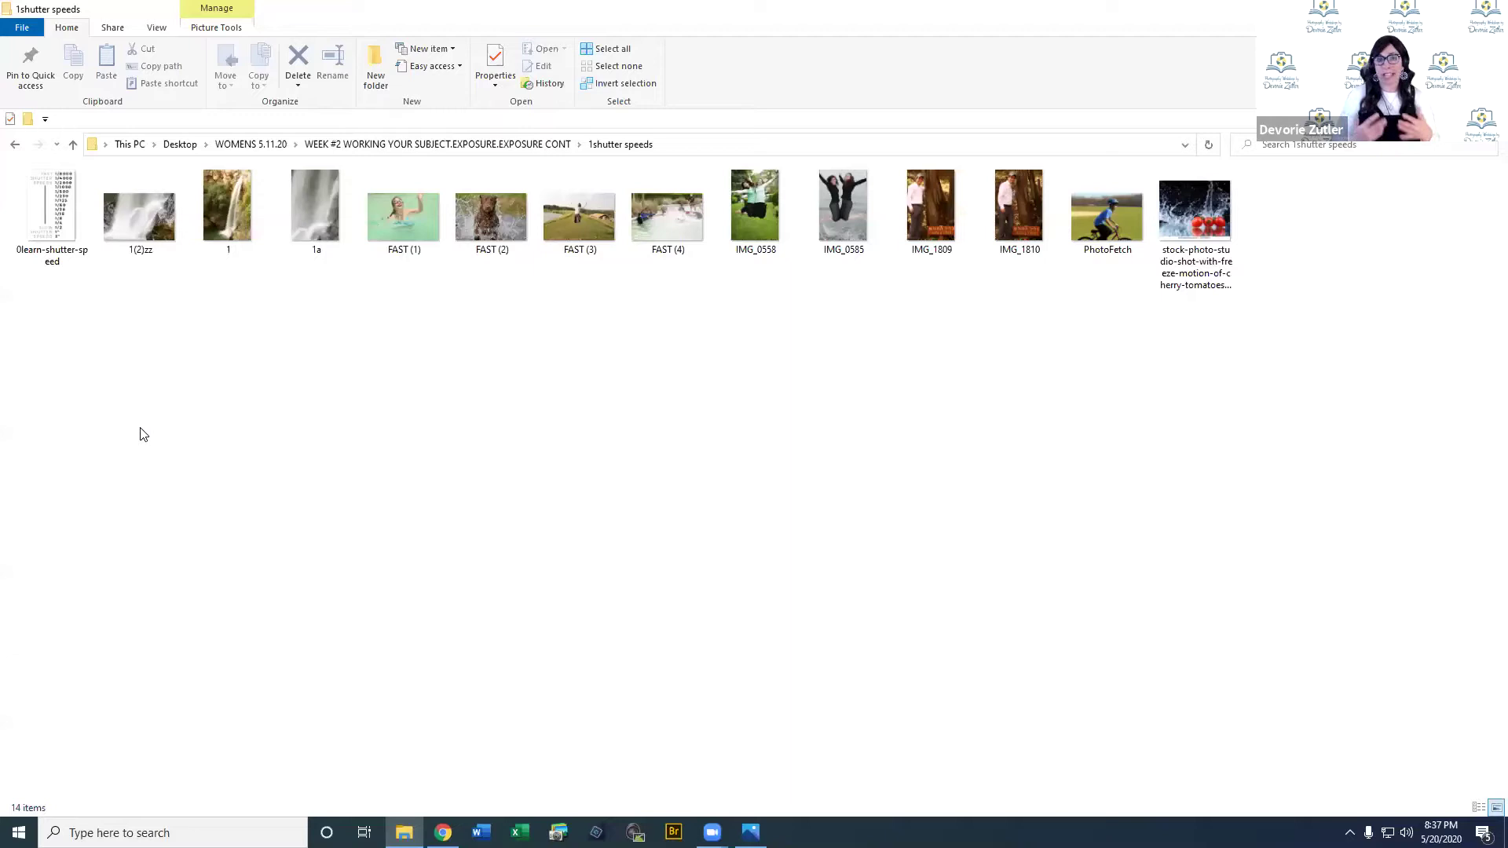
- Go back to the WEEK #2 folder, enter 'overexposure and underexposure' and select IMG_9887
{"action": "left_click", "coordinate": [15, 144]}
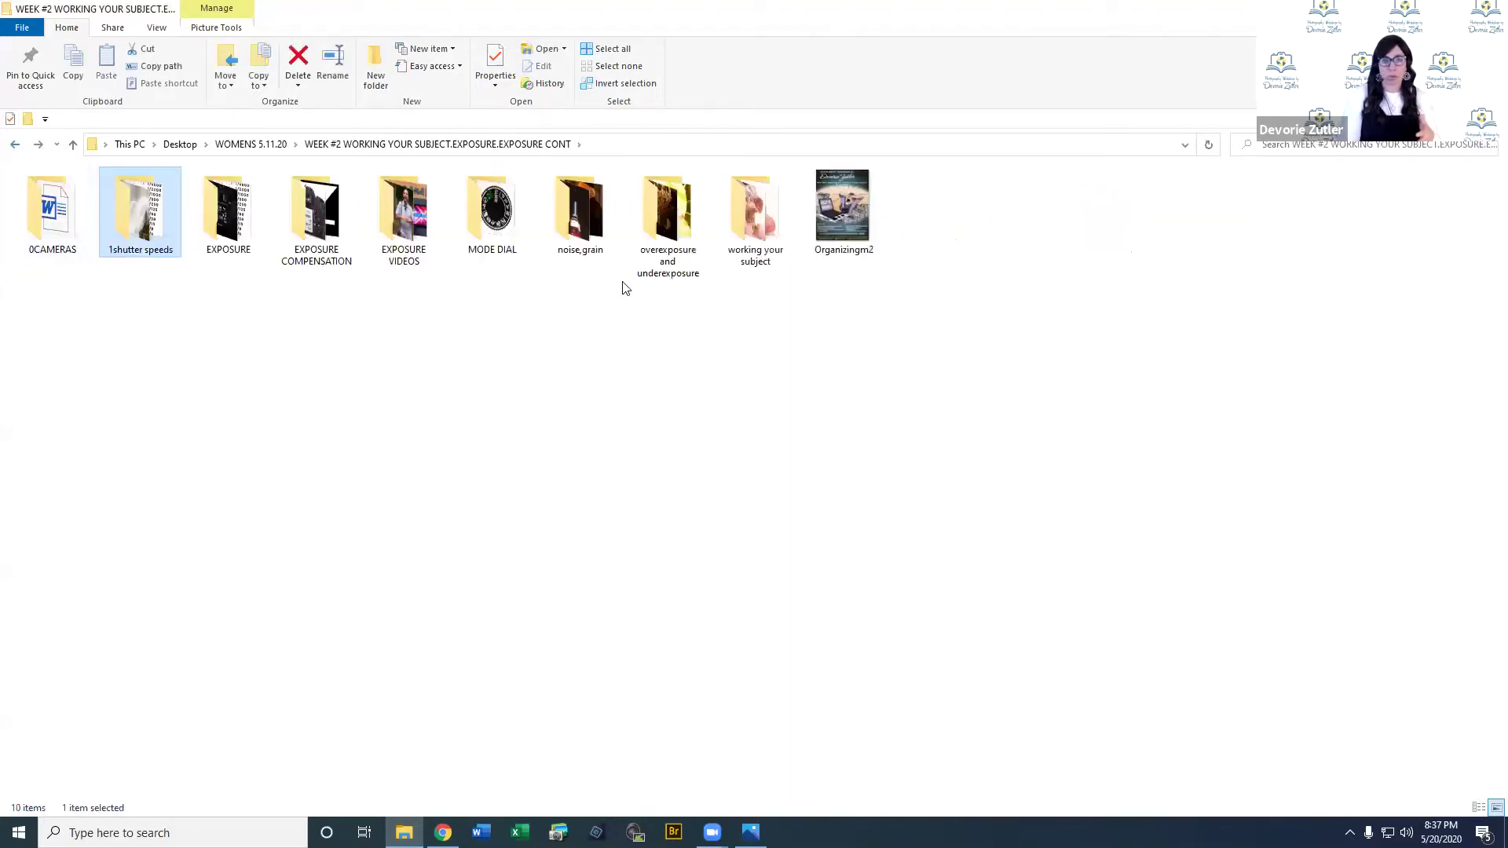
{"action": "double_click", "coordinate": [646, 212]}
{"action": "left_click", "coordinate": [166, 198]}
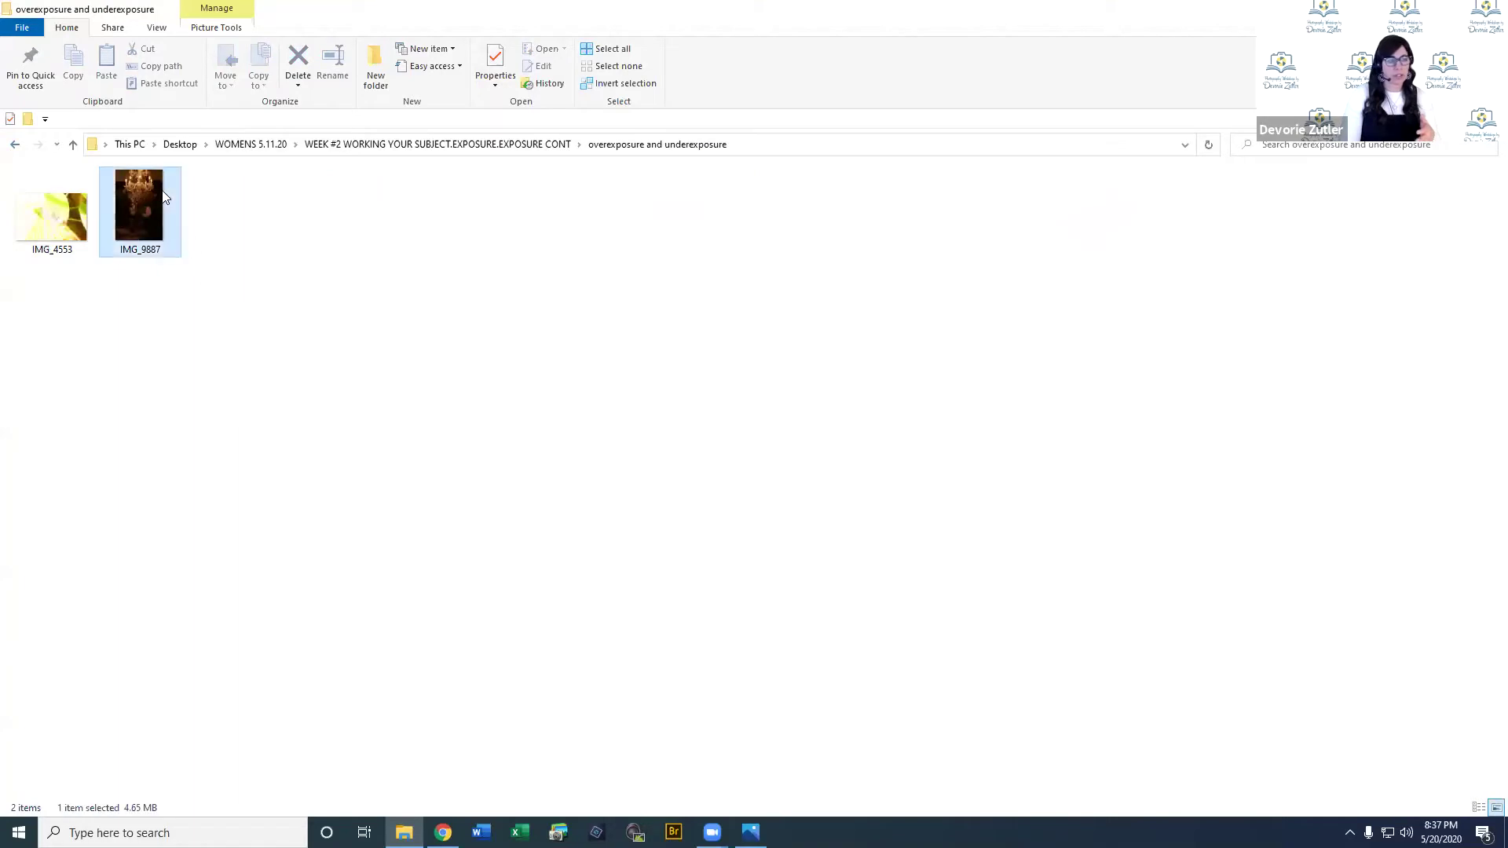
- View the underexposed chandelier photo IMG_9887 full size in Photos
{"action": "double_click", "coordinate": [165, 199]}
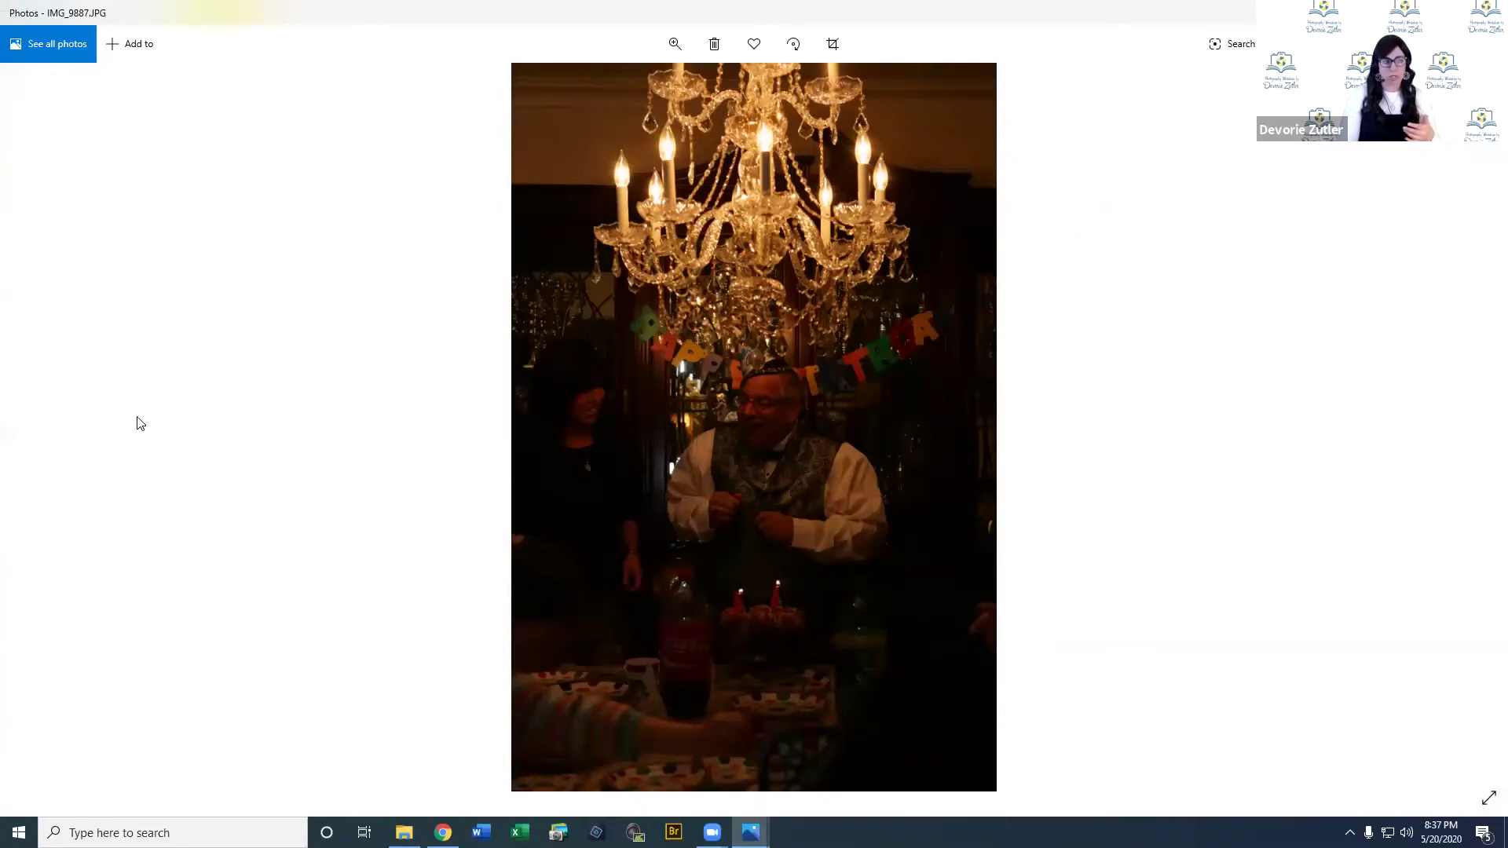
- Show the overexposed butterfly photo IMG_4553, then switch back to the exposure examples folder
{"action": "left_click", "coordinate": [41, 427]}
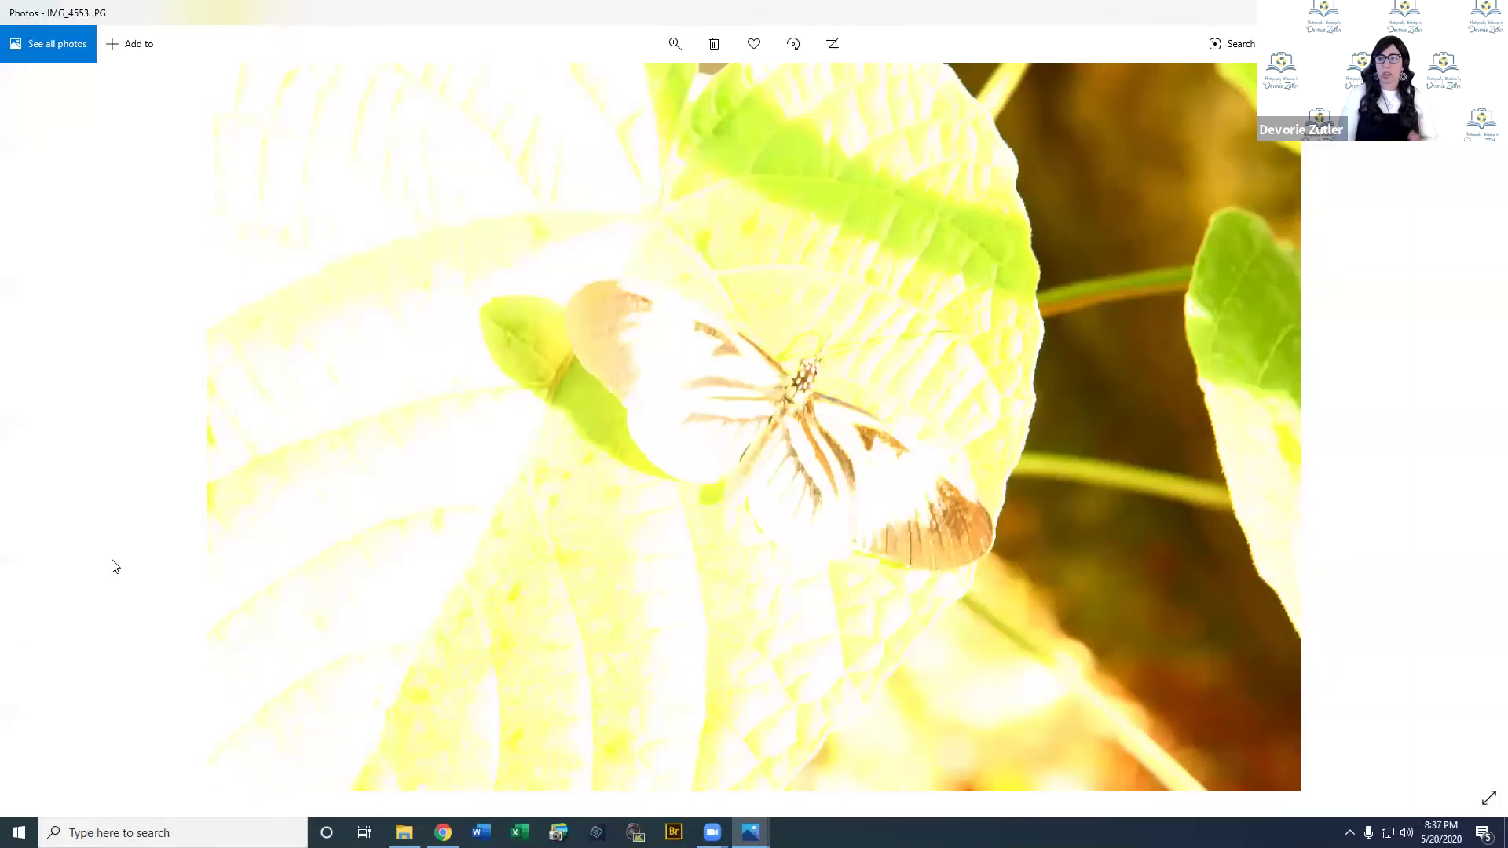
{"action": "key", "text": "alt+Tab"}
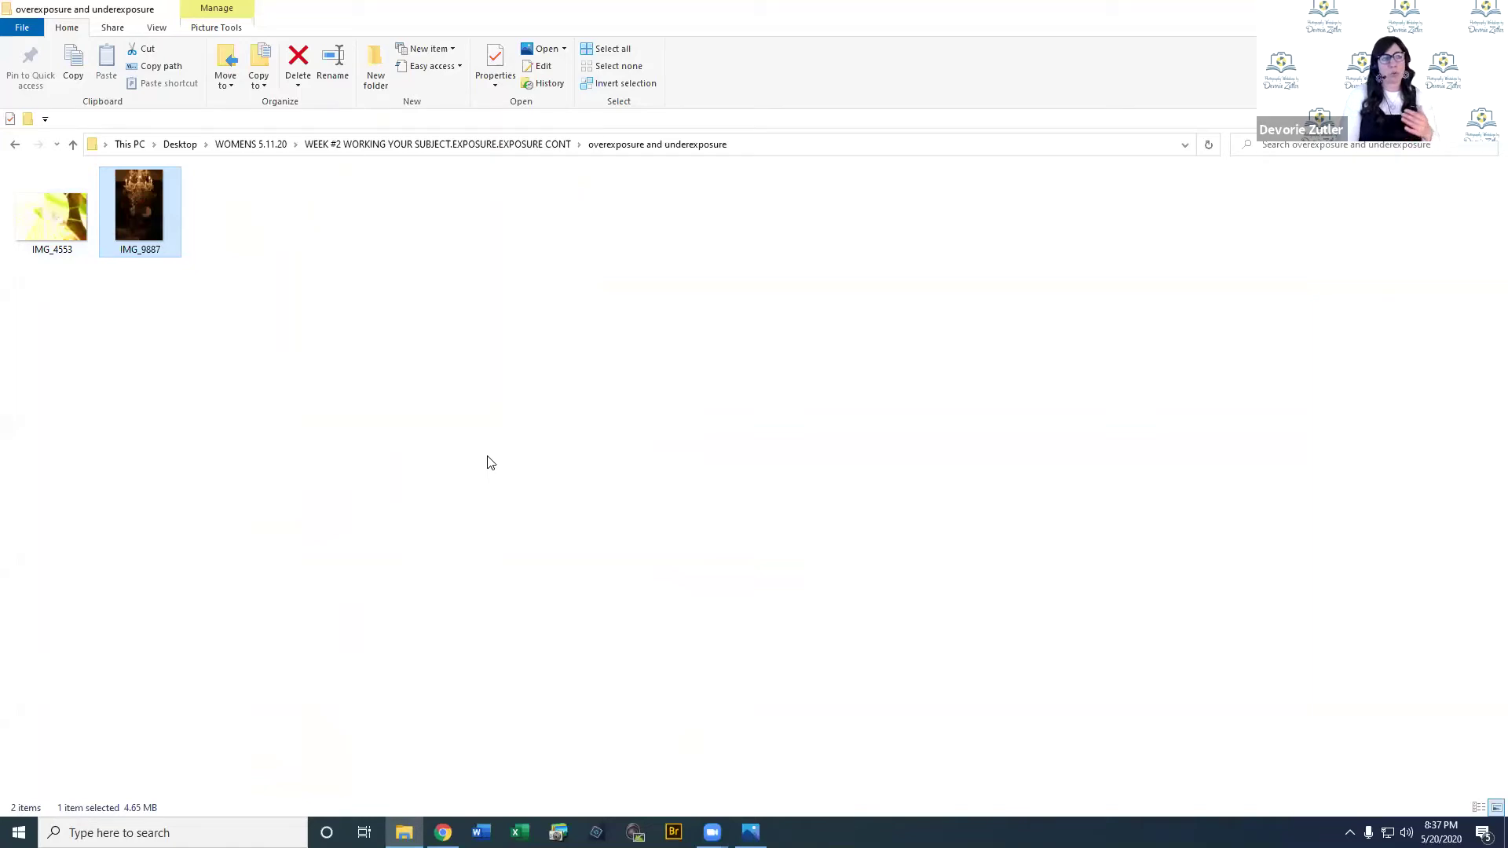
- Go back up to WEEK #2 and enter the '1shutter speeds' folder of 14 example photos
{"action": "left_click", "coordinate": [16, 143]}
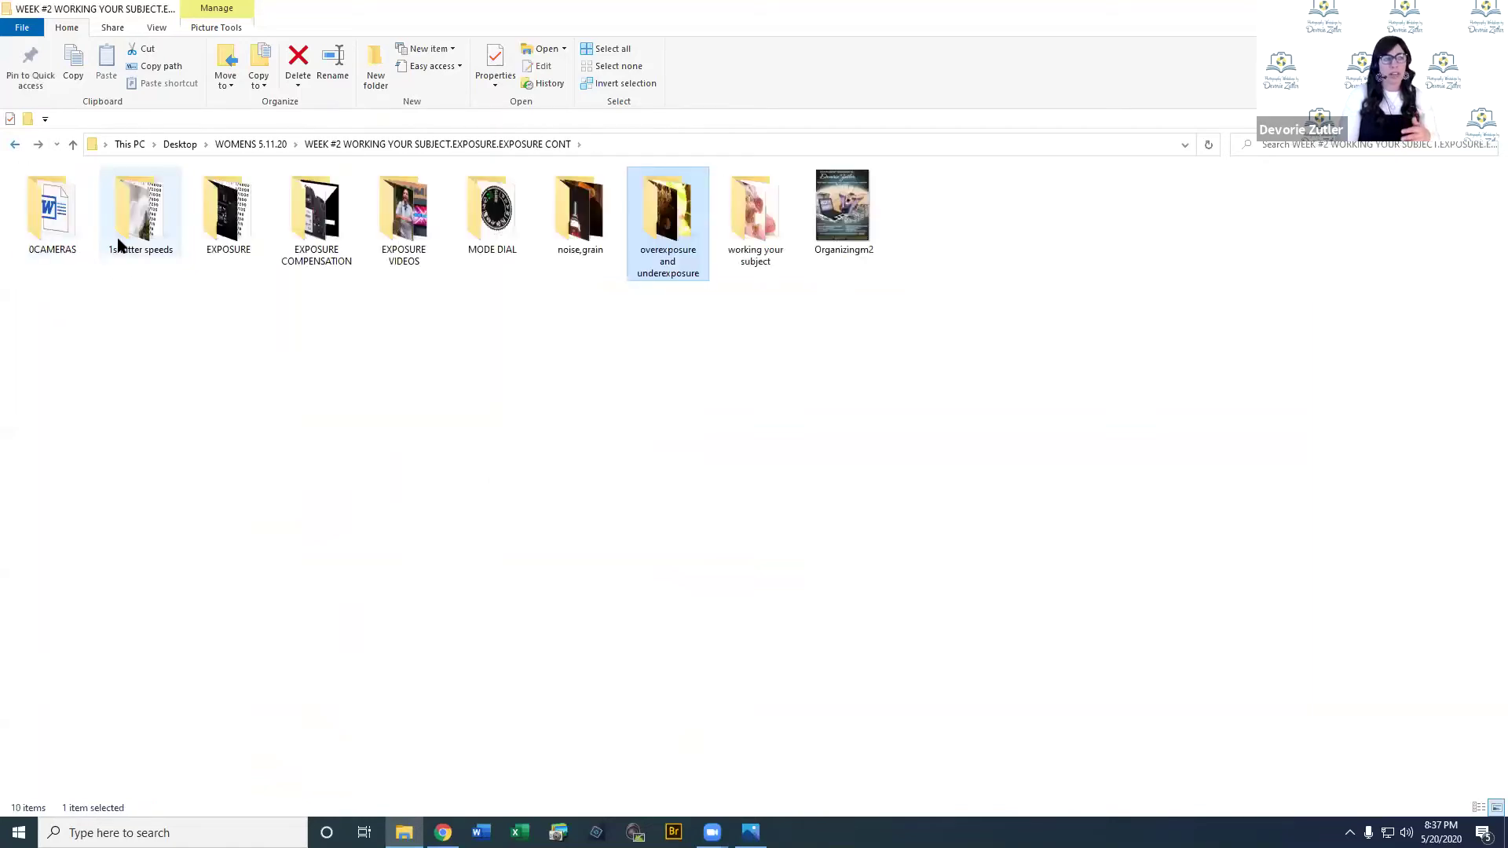
{"action": "double_click", "coordinate": [136, 230]}
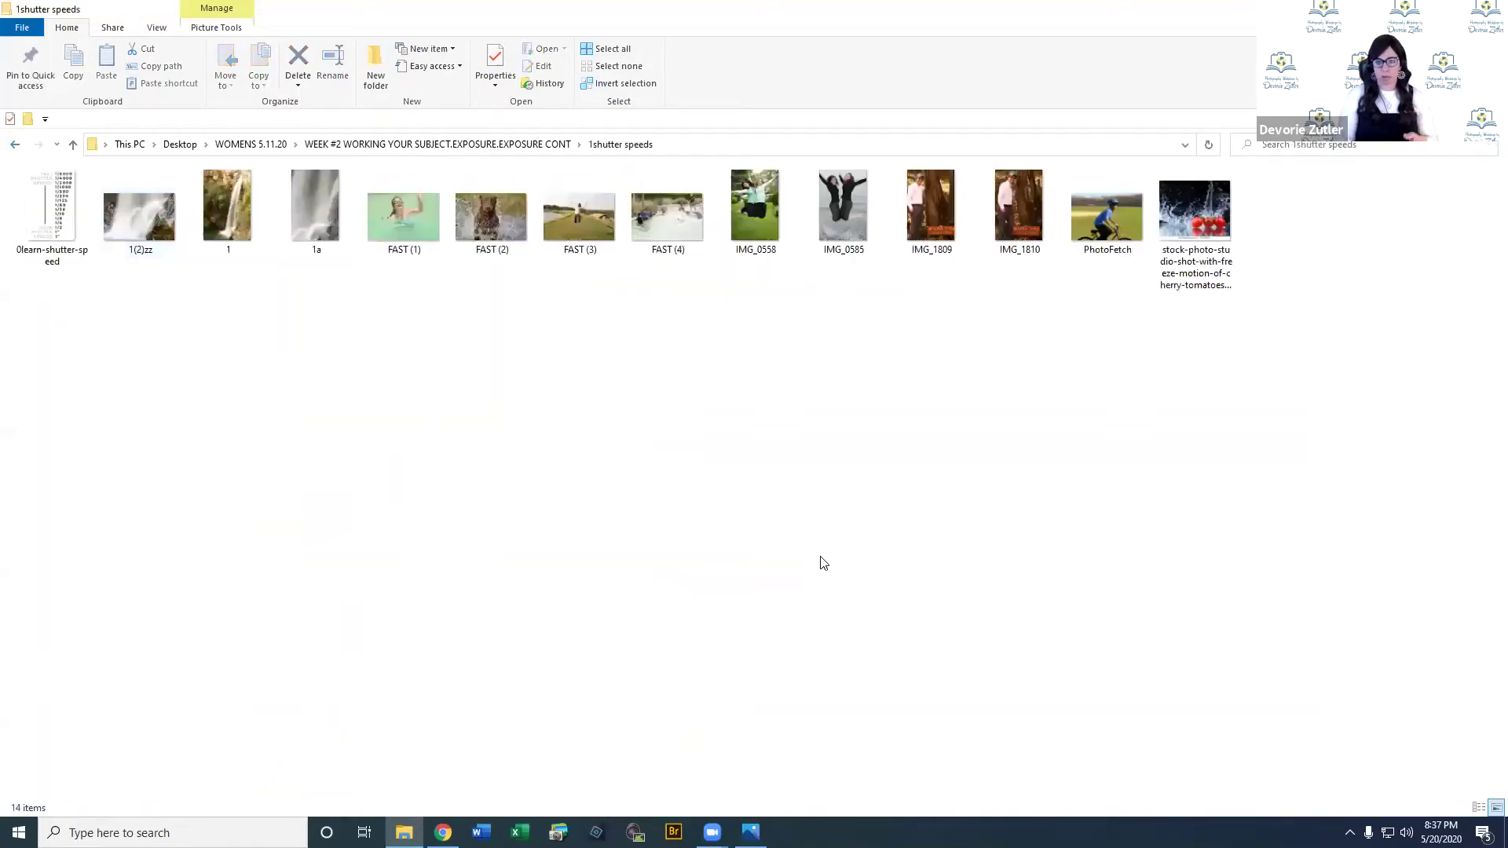